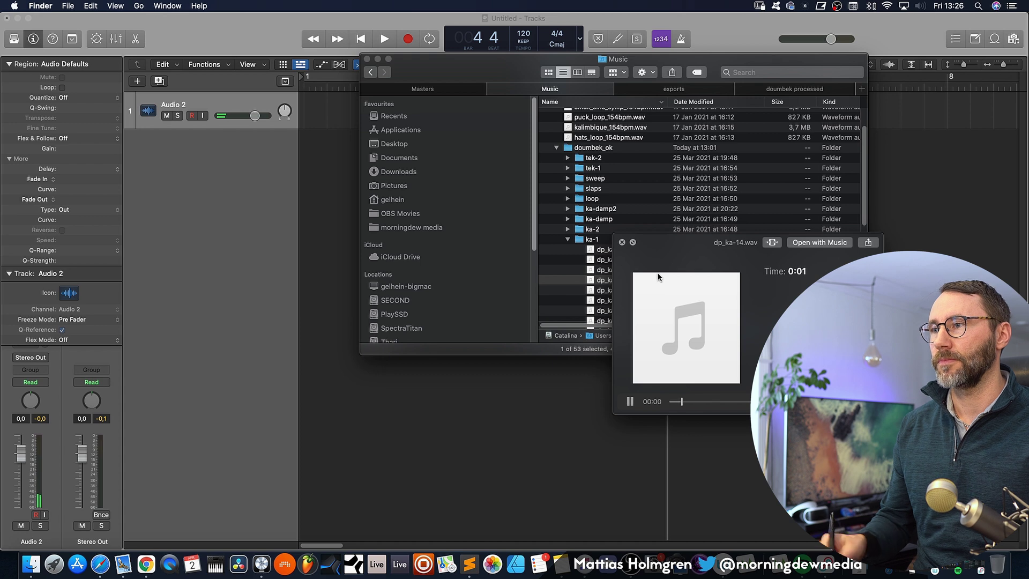
# - Expand the tek-1 folder and preview several of its samples, starting with dp_tek-20.wav
pyautogui.click(568, 168)
pyautogui.click(610, 180)
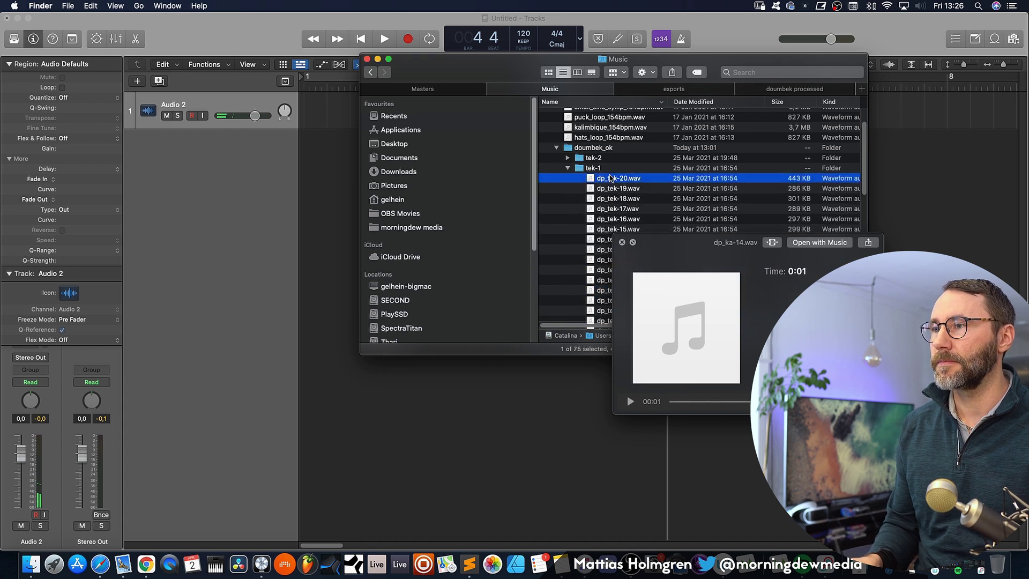
pyautogui.press('Down')
pyautogui.press('Down')
pyautogui.press('Down')
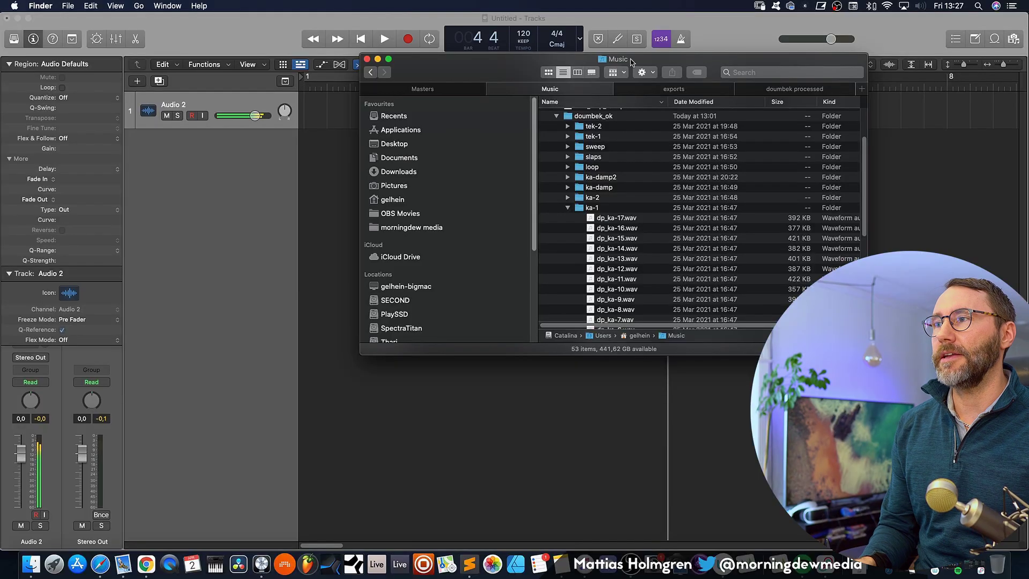
# - Import dp_ka-10.wav to dp_ka-17.wav from the ka-1 folder onto the audio track from bar 2, placing all files on one track
pyautogui.moveTo(629, 100); pyautogui.dragTo(751, 190)
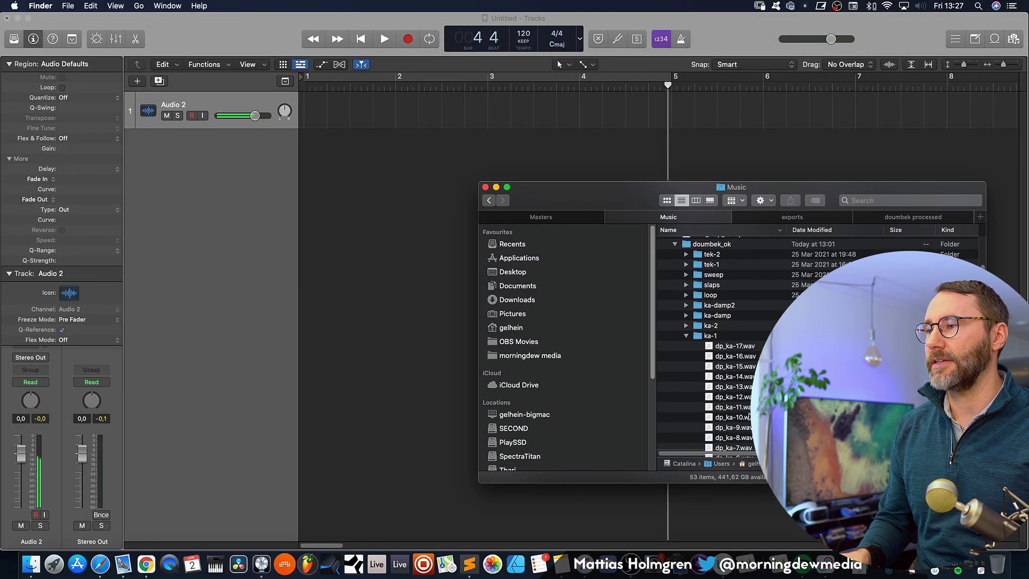
pyautogui.click(740, 347)
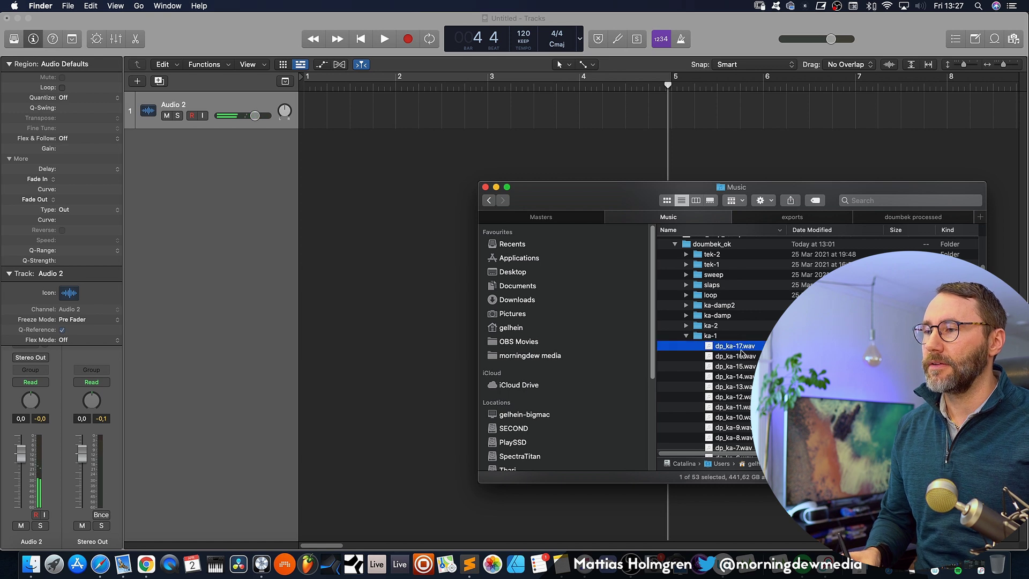
pyautogui.keyDown('shift'); pyautogui.click(743, 418); pyautogui.keyUp('shift')
pyautogui.moveTo(733, 347); pyautogui.dragTo(400, 119)
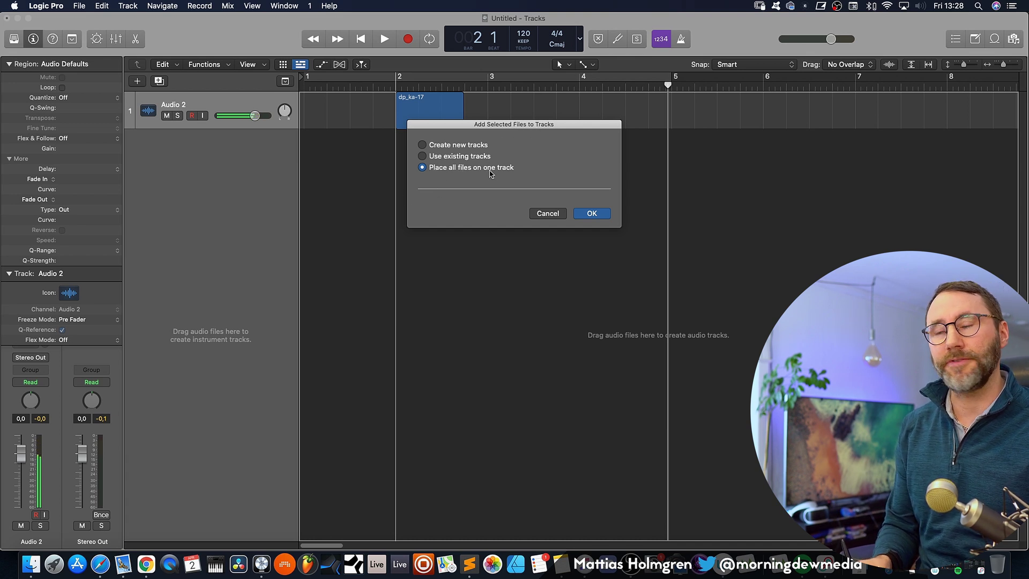
pyautogui.click(592, 213)
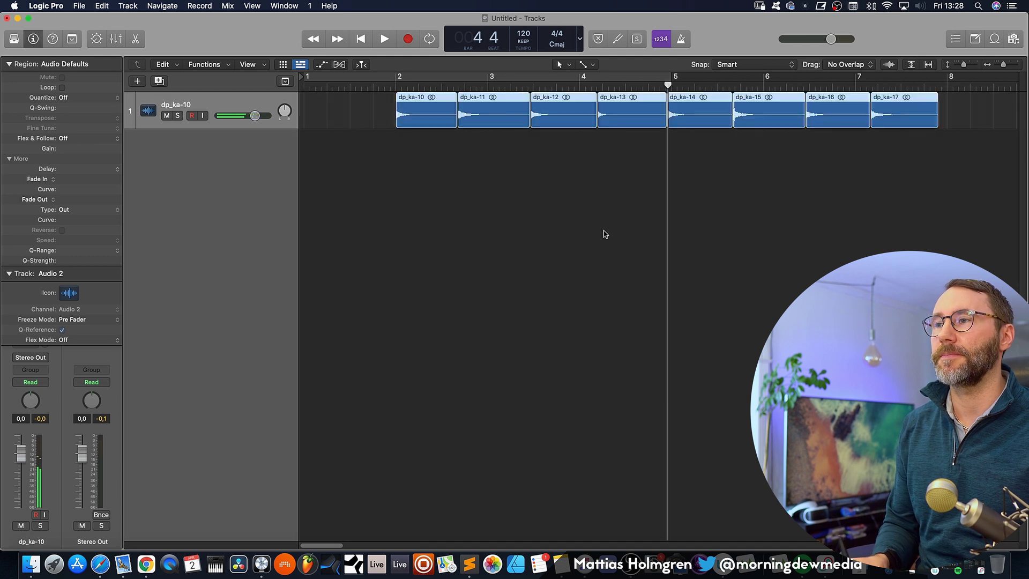
# - Play back the imported regions from just before bar 2 and stop partway through
pyautogui.press('super+Left')
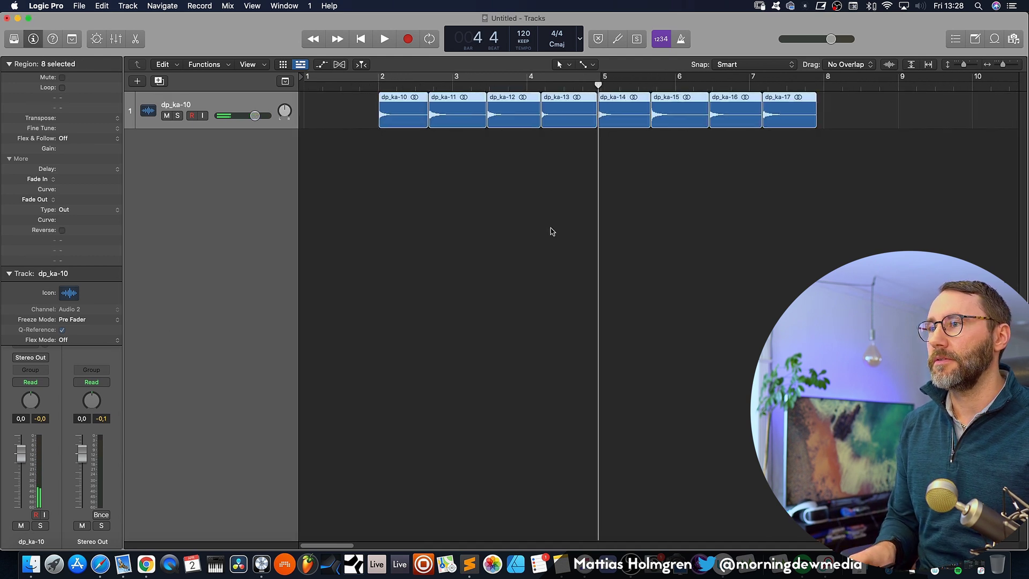
pyautogui.click(361, 84)
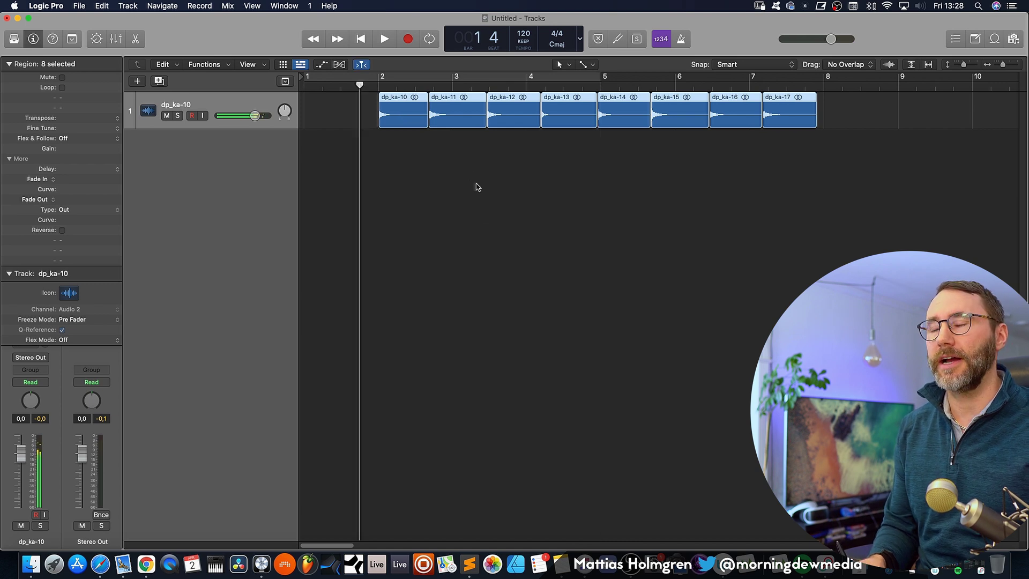
pyautogui.press('space')
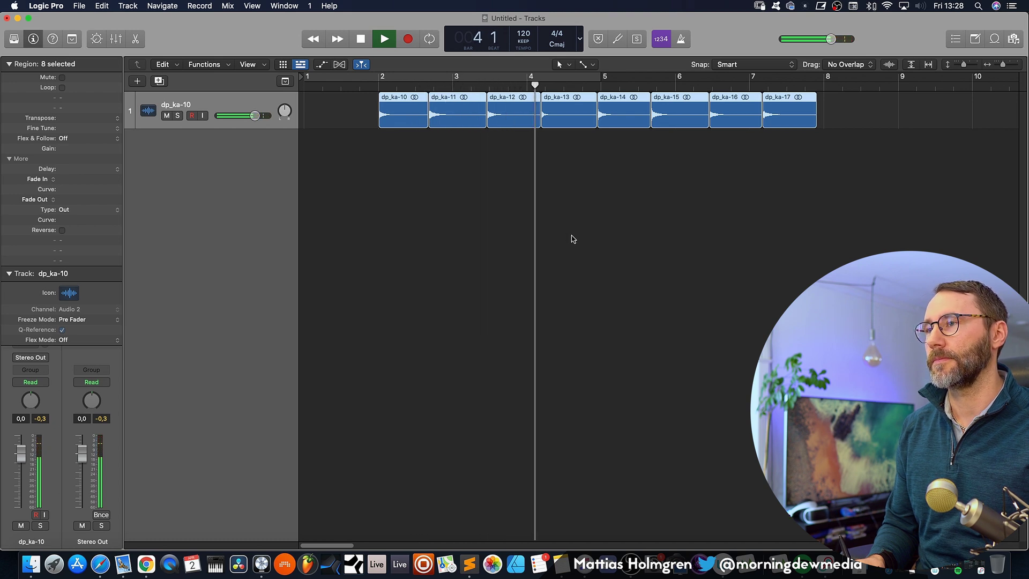
pyautogui.press('space')
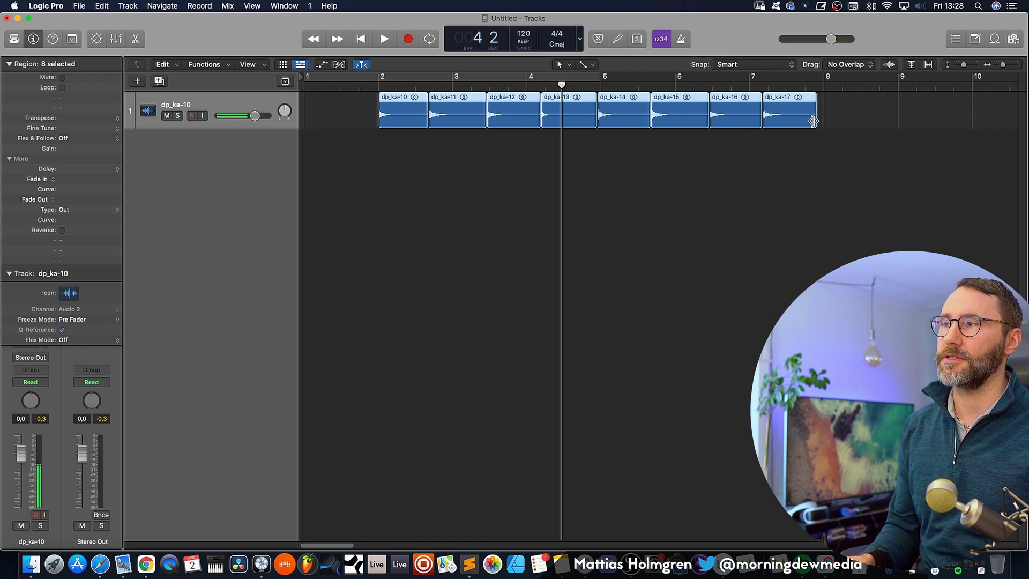
# - Shorten all eight regions together from their ends and add a fade-out of 335 to them with the Fade Tool
pyautogui.moveTo(813, 122); pyautogui.dragTo(787, 117)
pyautogui.click(587, 65)
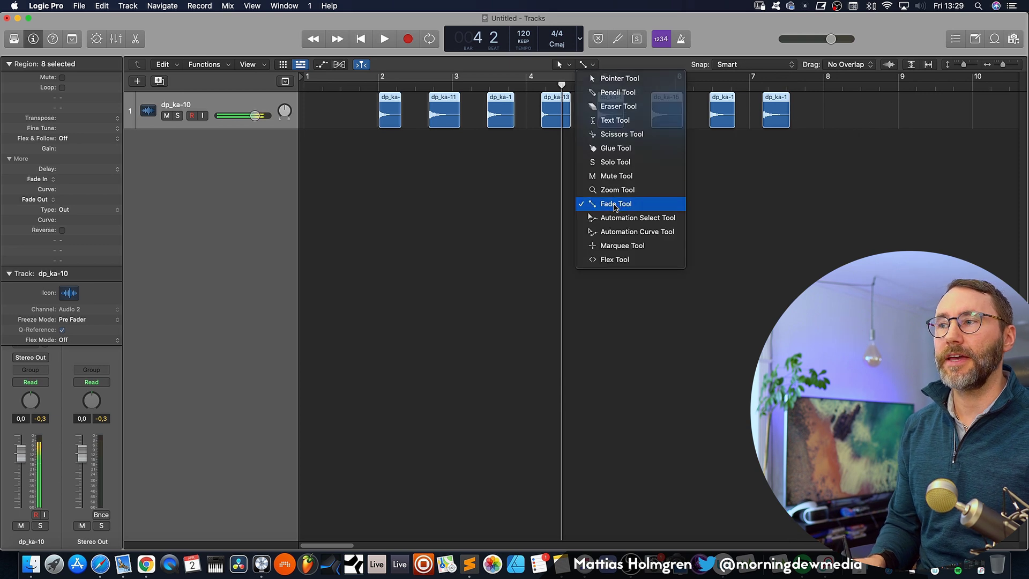
pyautogui.click(611, 204)
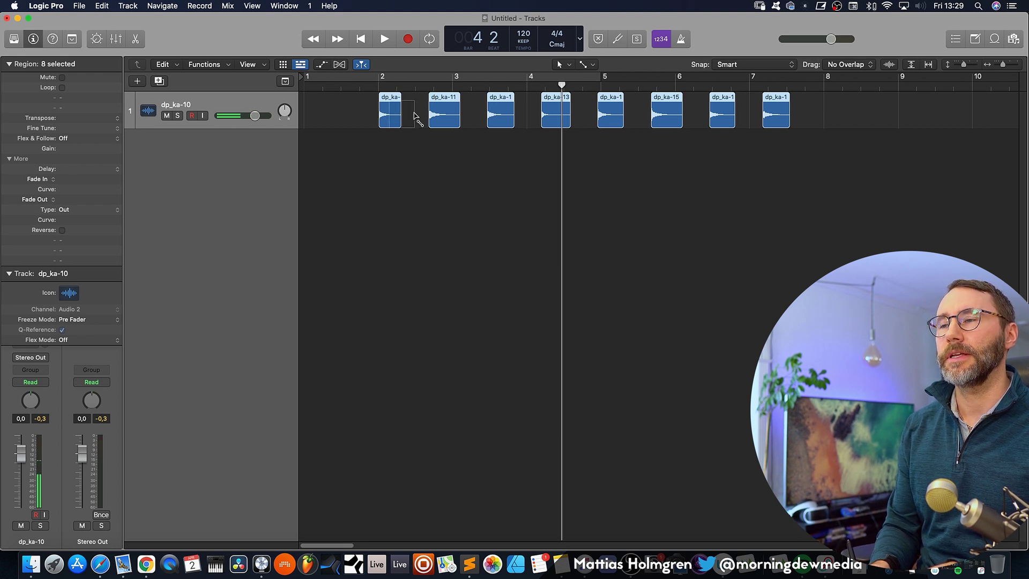
pyautogui.moveTo(416, 111); pyautogui.dragTo(416, 129)
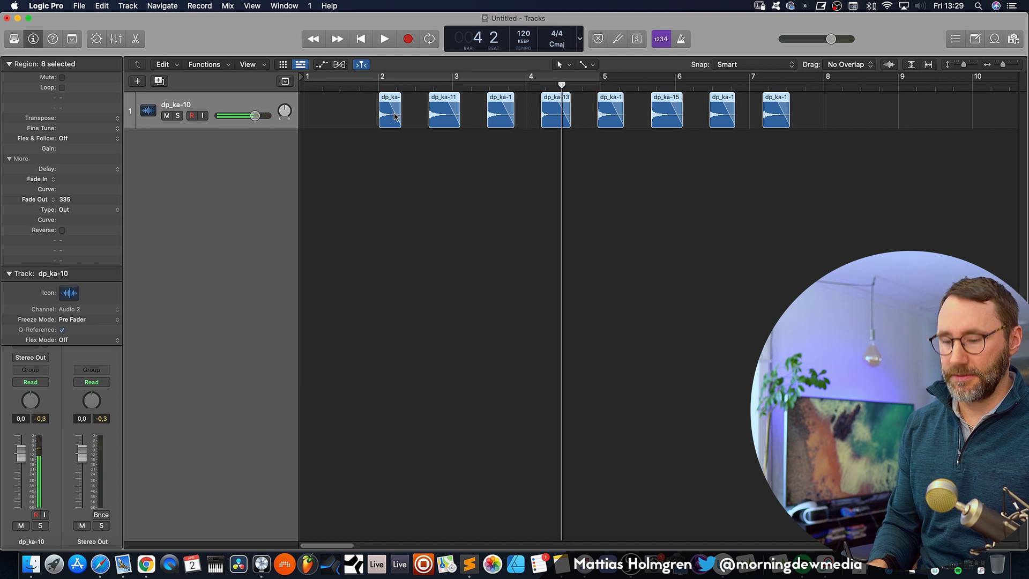
# - Bend the fade-outs of all eight regions into a curve, setting Fade Out to 477 and Curve to 42
pyautogui.scroll(3, 394, 115)
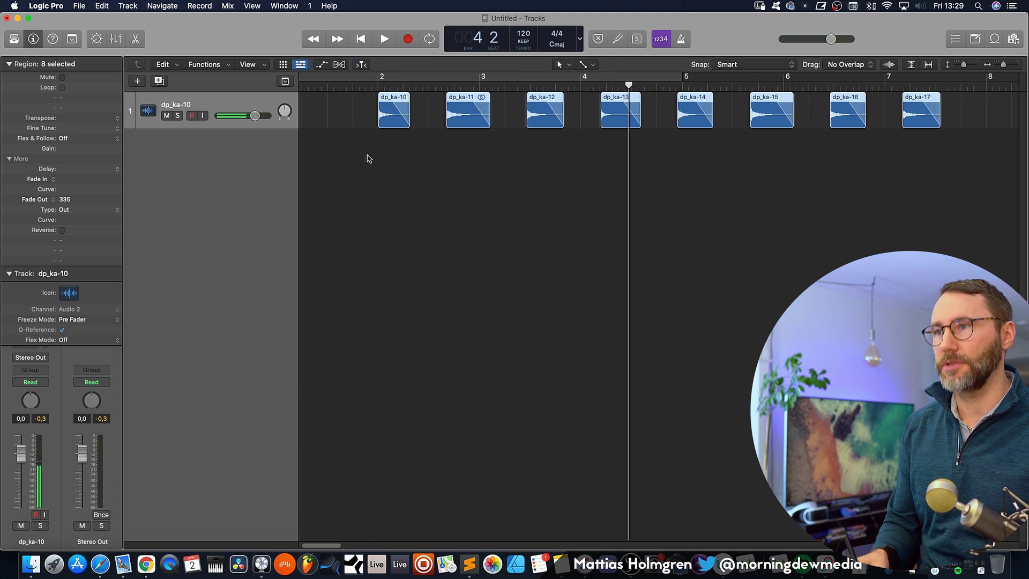
pyautogui.moveTo(402, 114)
pyautogui.mouseDown()
pyautogui.moveTo(411, 116)
pyautogui.moveTo(385, 121)
pyautogui.mouseUp()
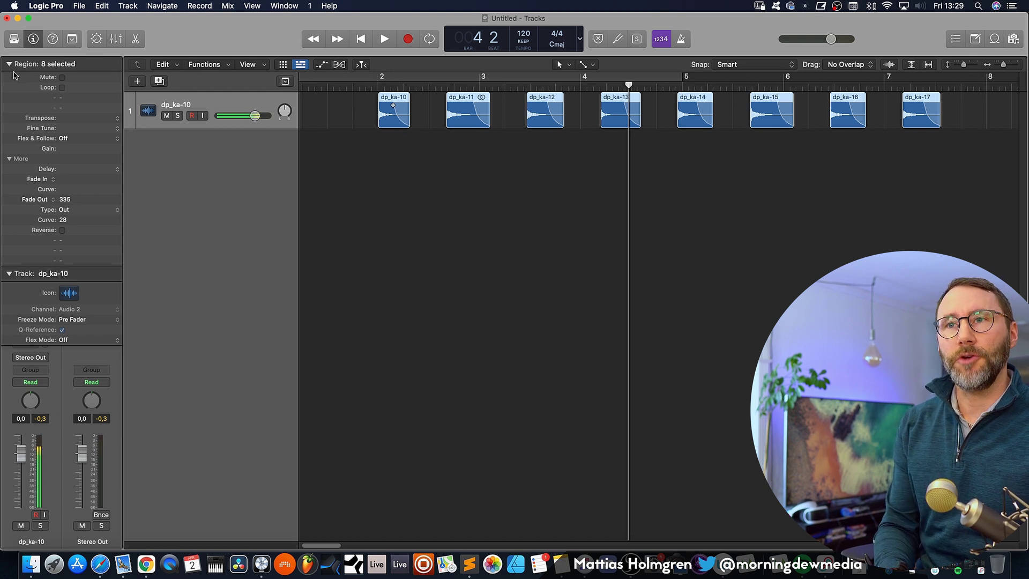
pyautogui.click(32, 40)
pyautogui.click(33, 40)
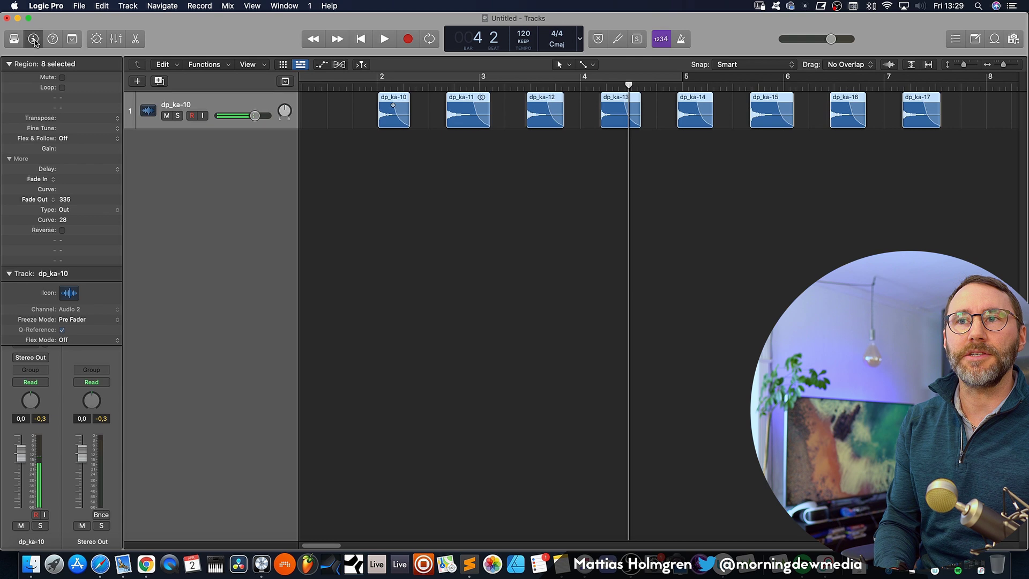
pyautogui.moveTo(65, 200); pyautogui.dragTo(311, 198)
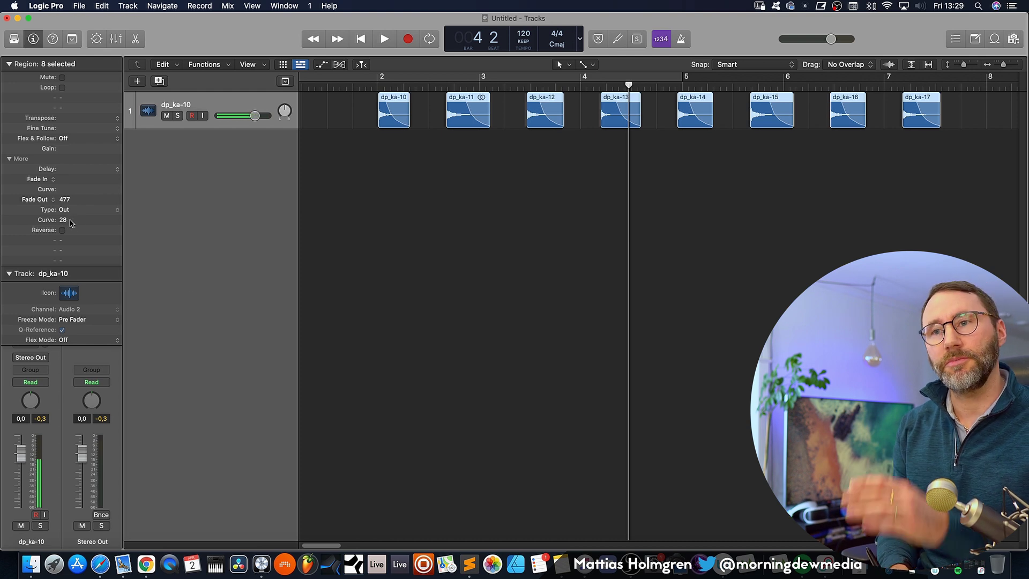
pyautogui.moveTo(83, 217); pyautogui.dragTo(131, 221)
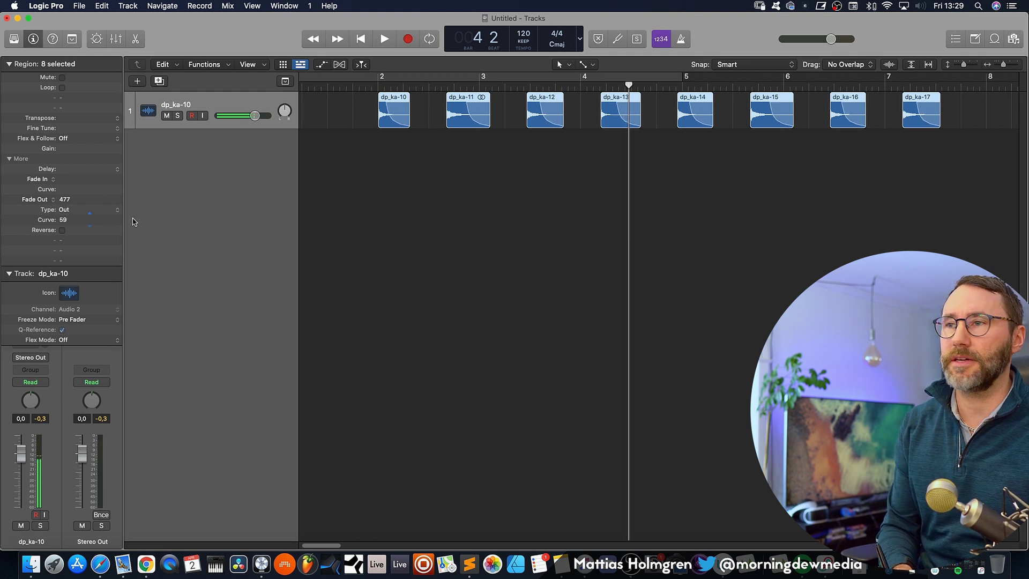
pyautogui.click(679, 153)
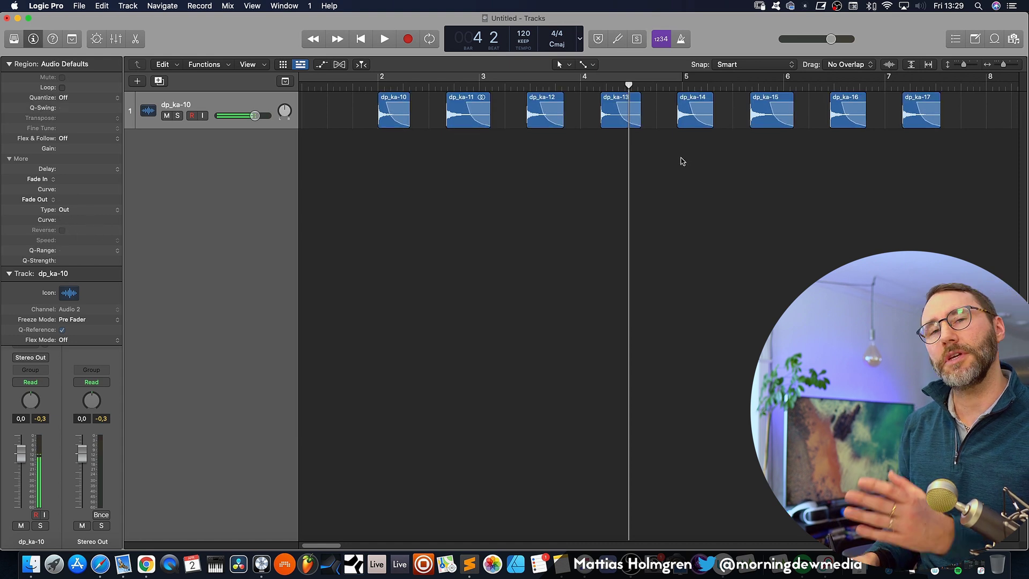
# - Shorten the longer regions dp_ka-11, dp_ka-13 and dp_ka-15 from their ends to about the length of the others
pyautogui.click(450, 107)
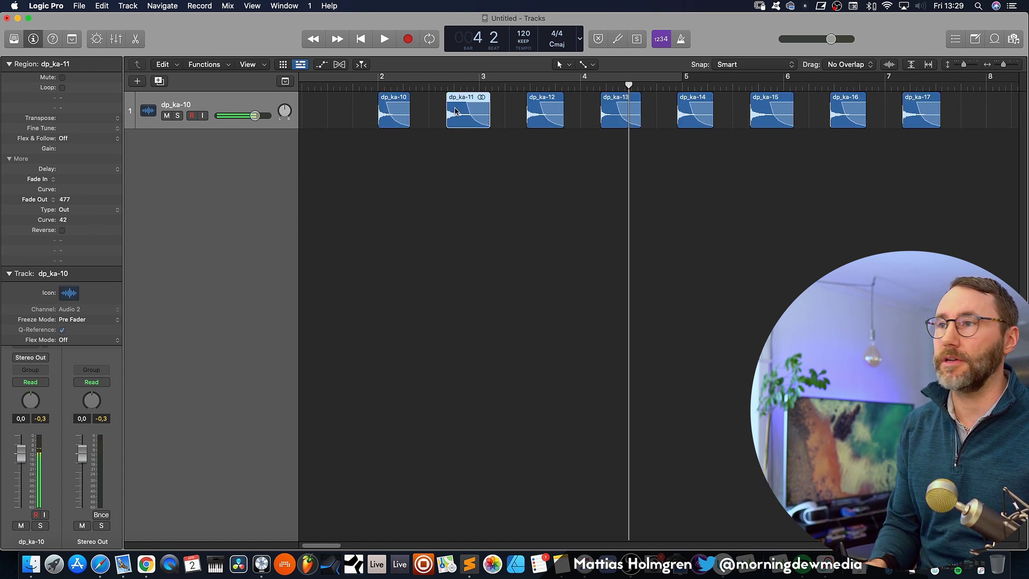
pyautogui.keyDown('shift'); pyautogui.click(608, 115); pyautogui.keyUp('shift')
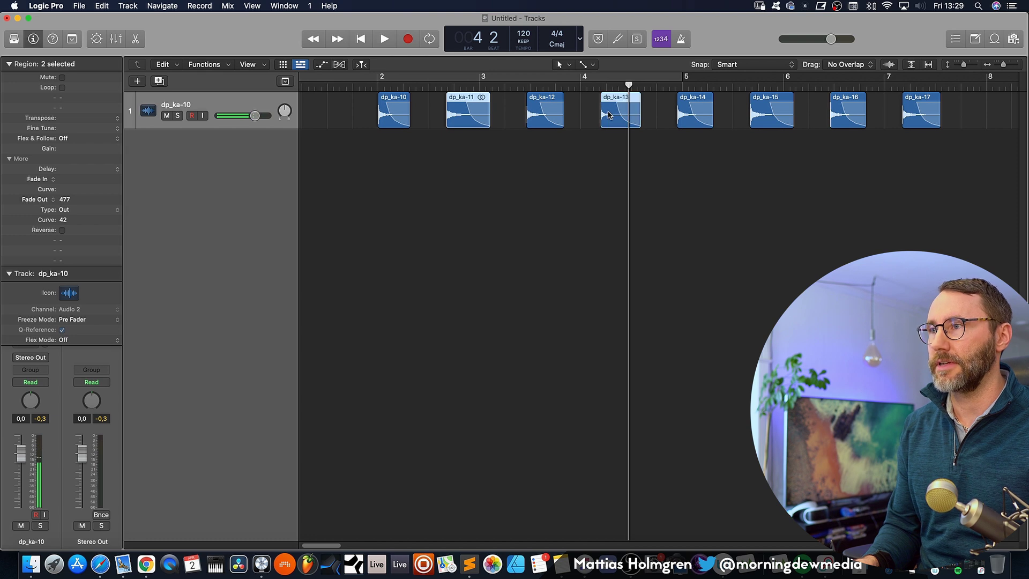
pyautogui.moveTo(639, 124); pyautogui.dragTo(633, 126)
pyautogui.moveTo(792, 125); pyautogui.dragTo(783, 126)
# - Play back the faded regions from just before bar 2 to near bar 7
pyautogui.click(368, 81)
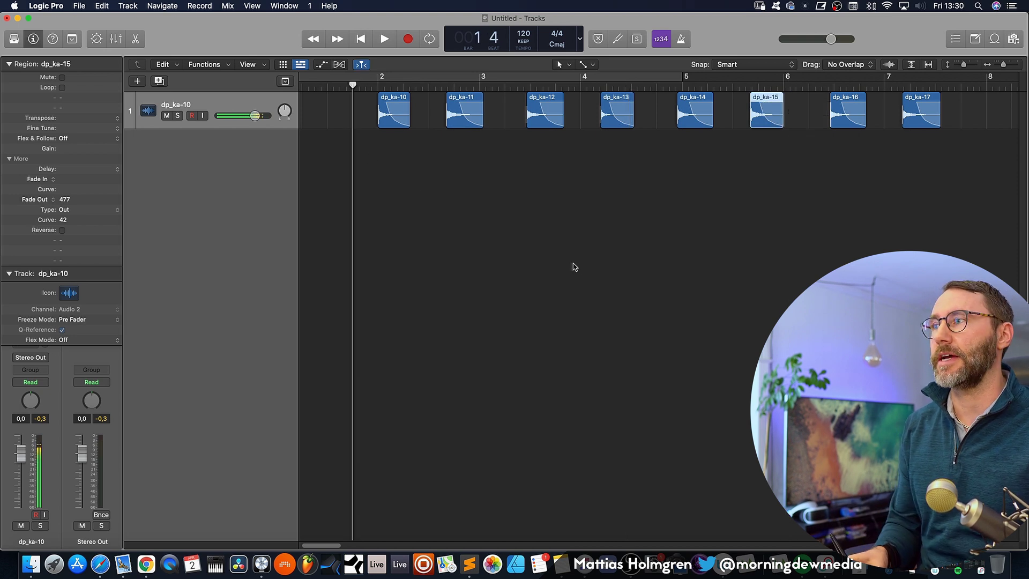
pyautogui.press('space')
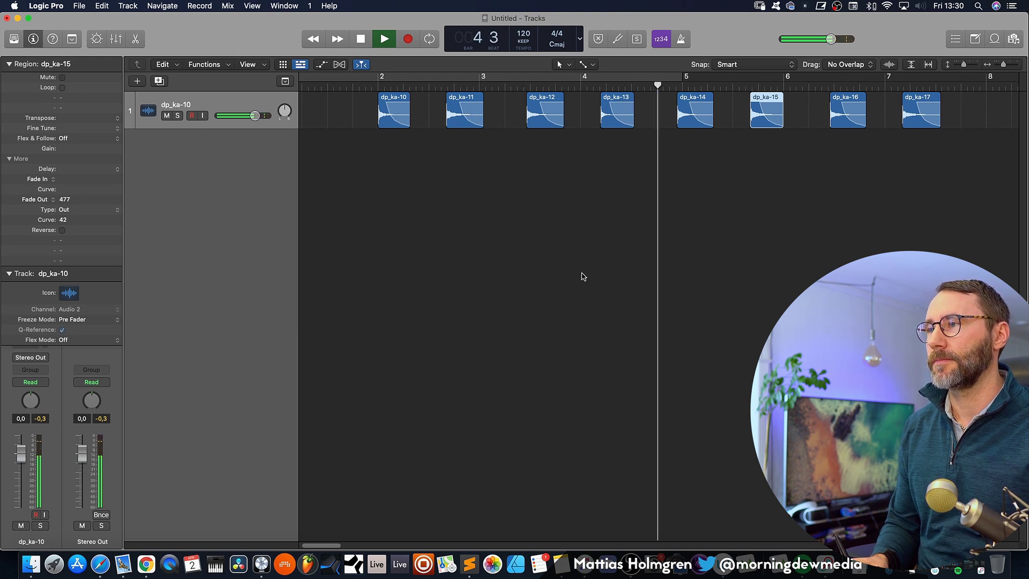
pyautogui.press('space')
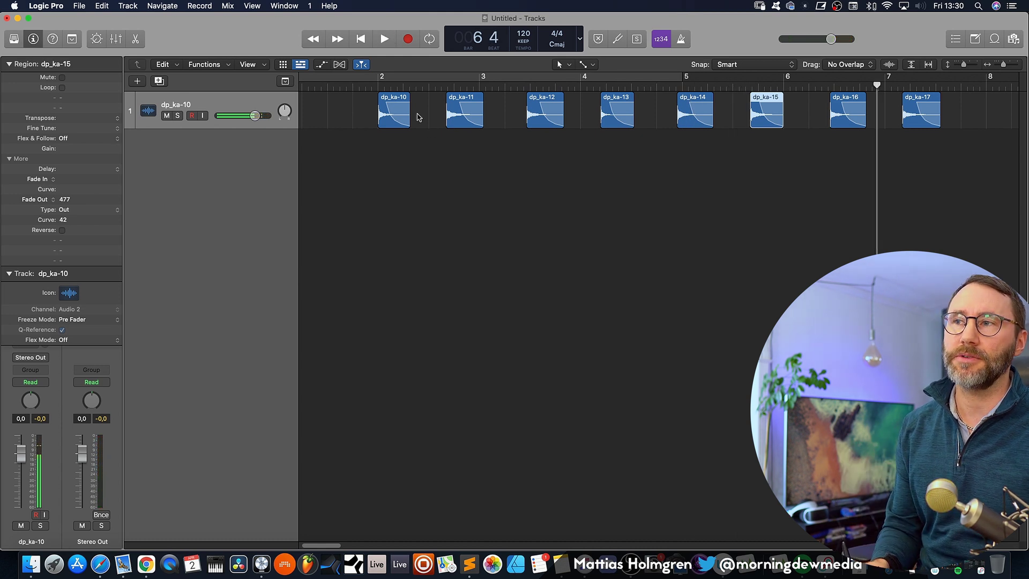
# - Try lengthening all eight regions together from their ends, and undo the change
pyautogui.moveTo(408, 123); pyautogui.dragTo(438, 123)
pyautogui.press('super+z')
pyautogui.moveTo(943, 163); pyautogui.dragTo(901, 157)
pyautogui.press('super+a')
pyautogui.moveTo(410, 123); pyautogui.dragTo(444, 123)
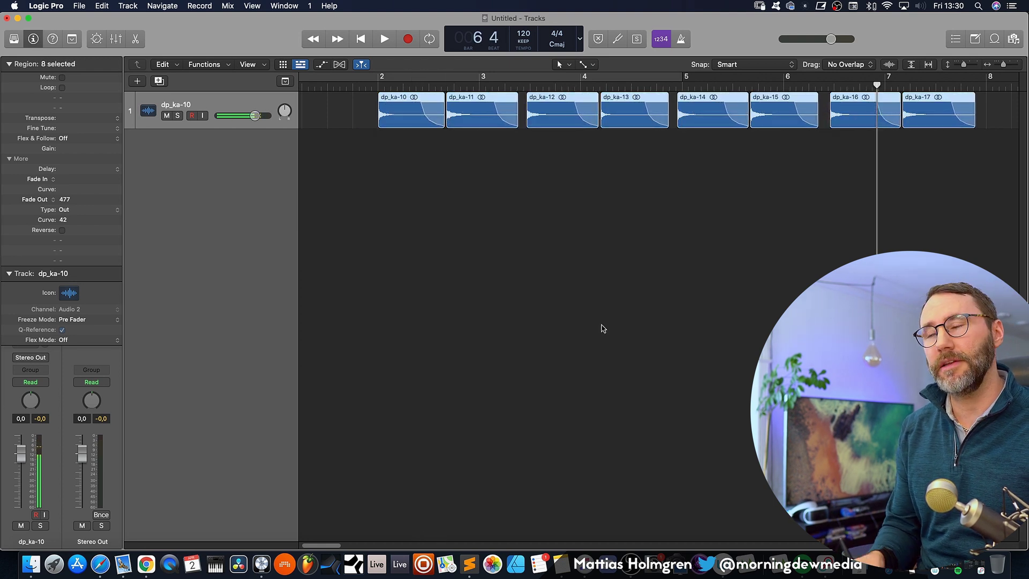
pyautogui.press('super+z')
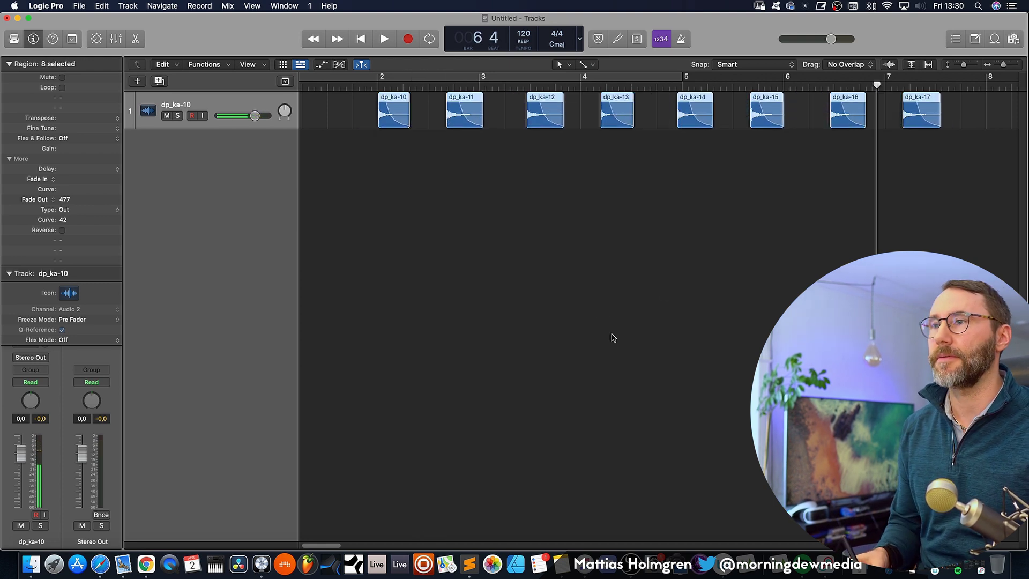
# - Export all eight regions as 24-bit WAVE files to the doumbek processed folder, with Normalize set to Overload Protection Only
pyautogui.click(721, 310)
pyautogui.moveTo(948, 171); pyautogui.dragTo(343, 127)
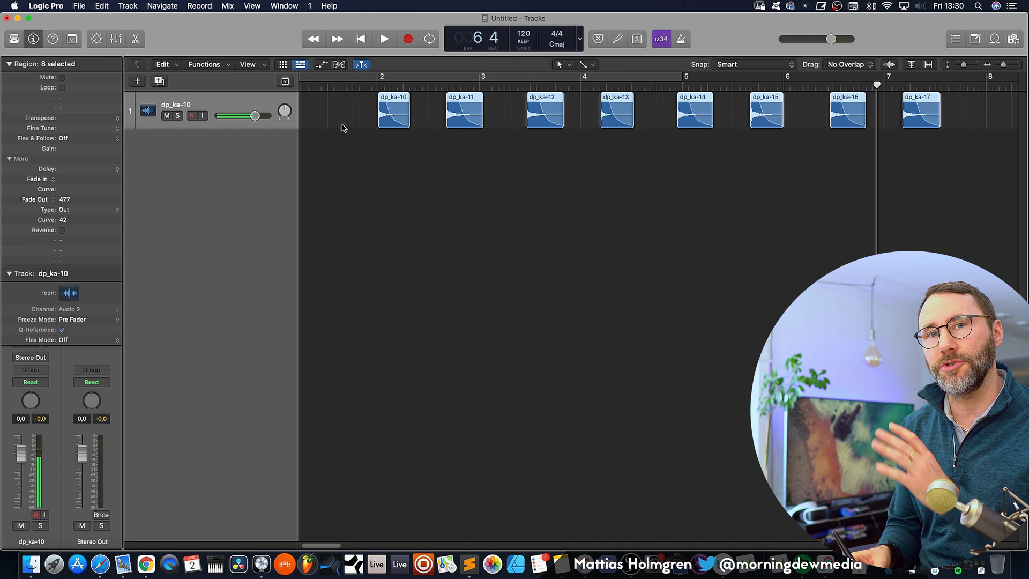
pyautogui.rightClick(382, 114)
pyautogui.moveTo(459, 259)
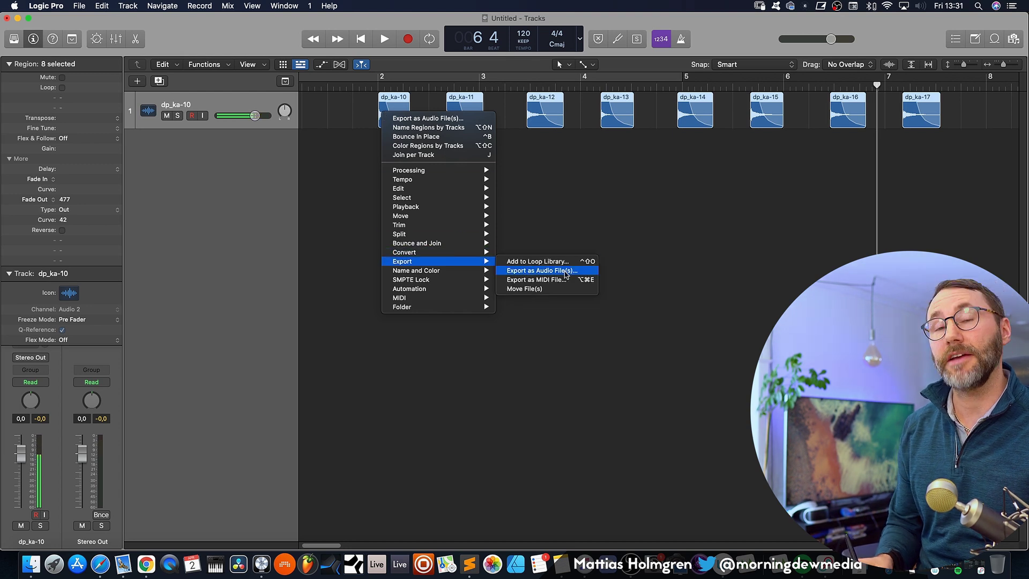
pyautogui.click(565, 275)
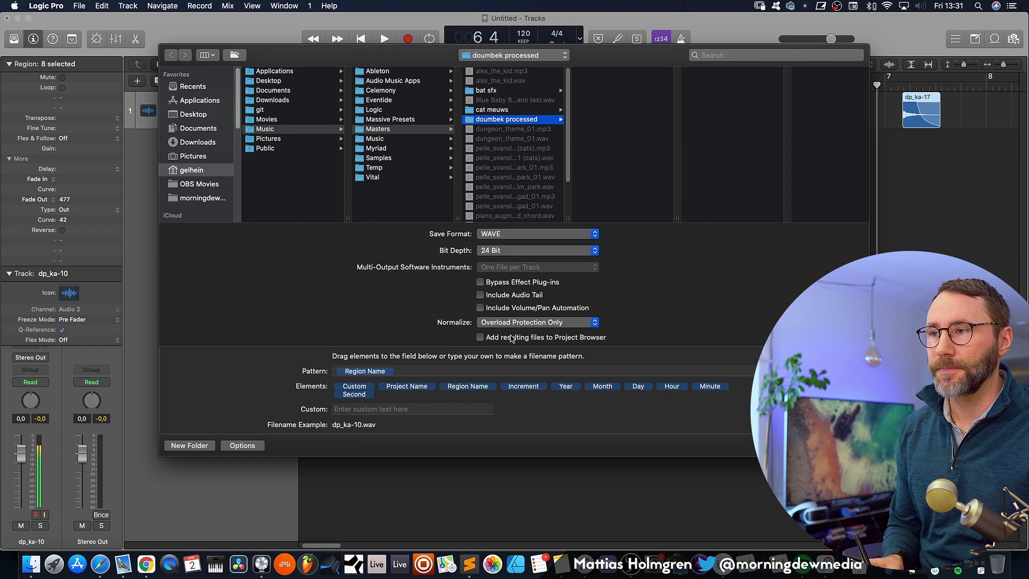
pyautogui.click(540, 324)
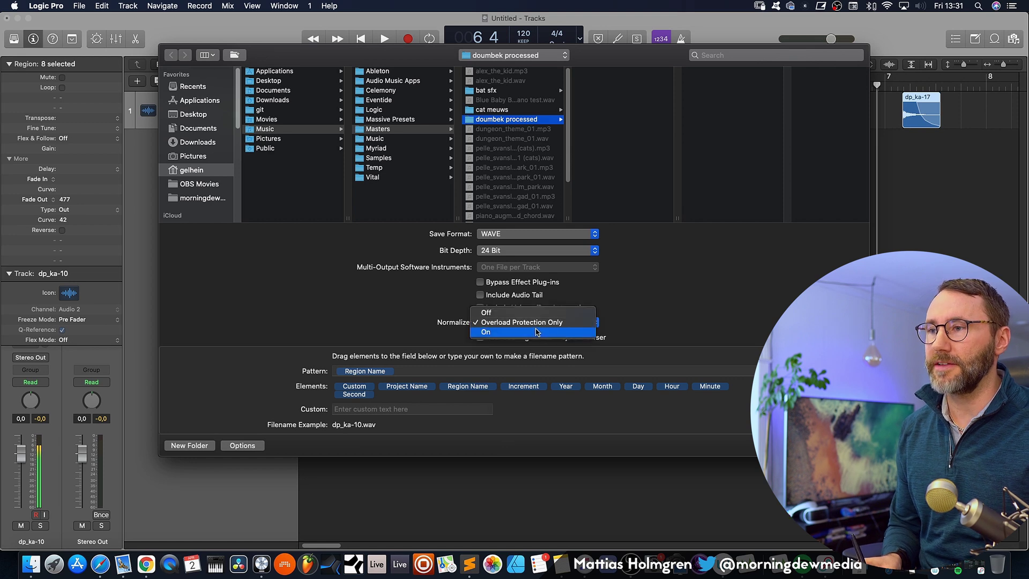
pyautogui.click(544, 321)
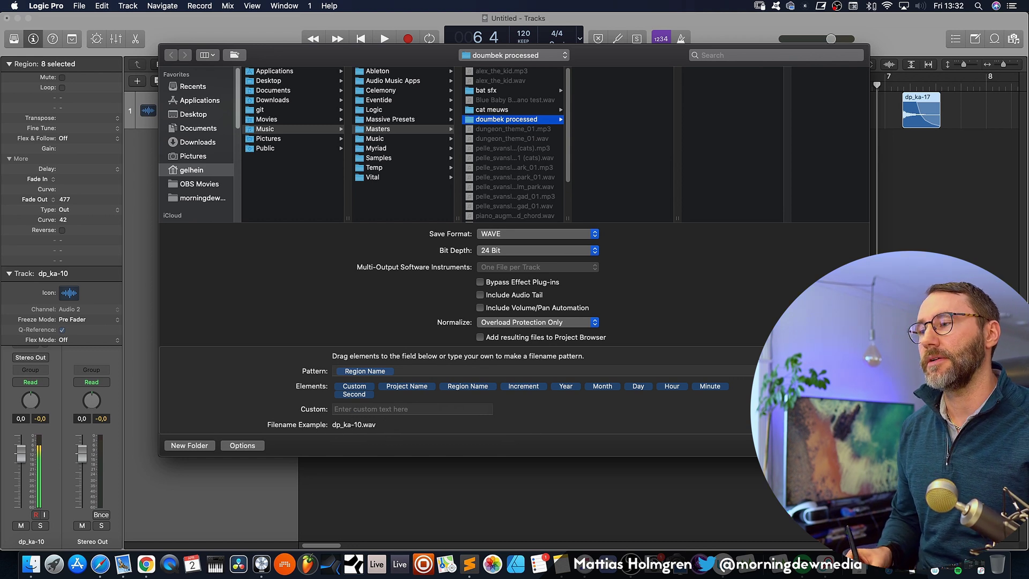
pyautogui.press('Return')
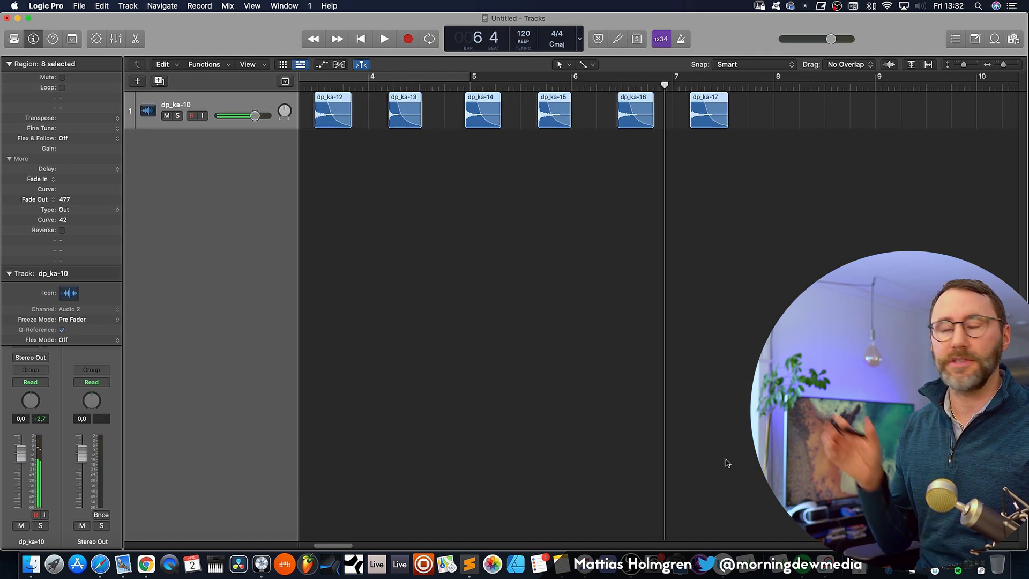
# - Switch to Finder and check the exported files in the doumbek processed folder, reducing the window's size
pyautogui.press('z')
pyautogui.click(32, 563)
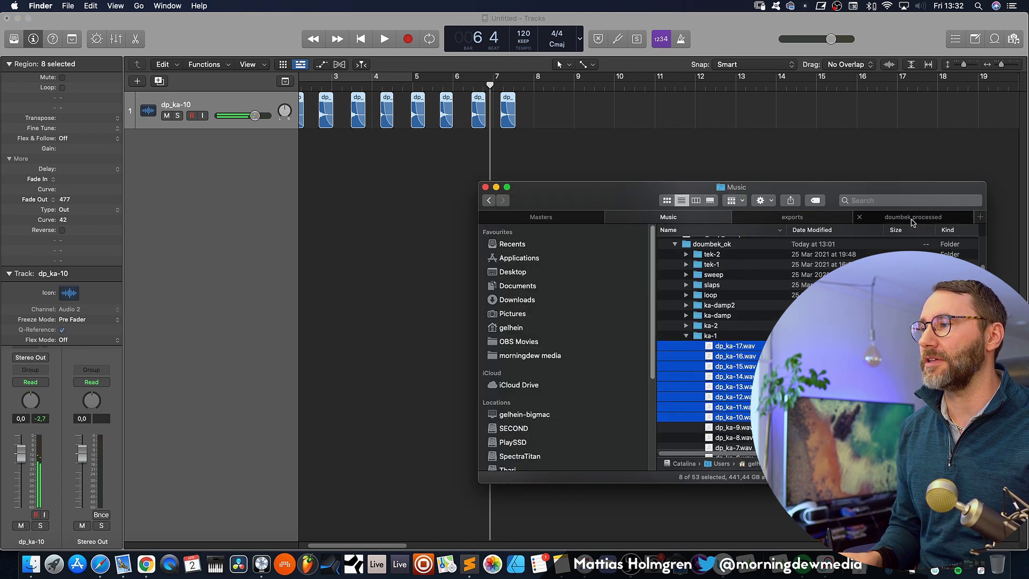
pyautogui.click(912, 218)
pyautogui.click(733, 244)
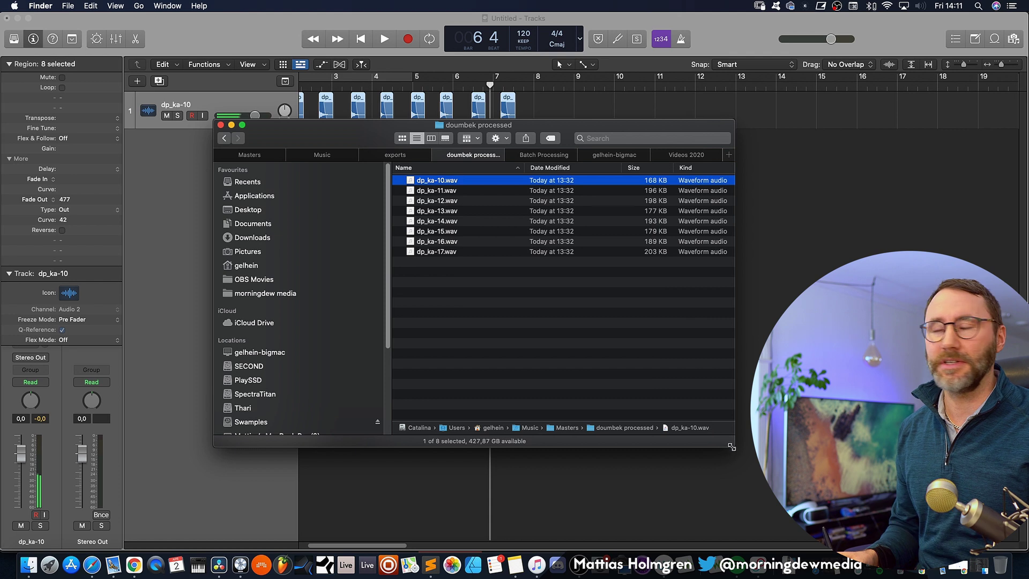
pyautogui.moveTo(731, 446); pyautogui.dragTo(719, 367)
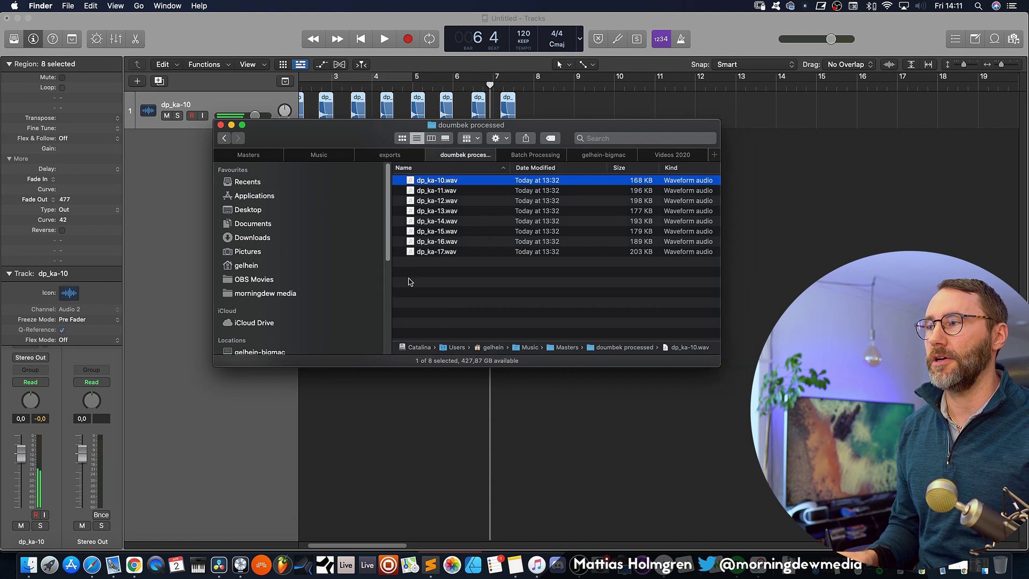
# - Compare the file sizes of the exported samples in the doumbek processed folder with the originals in doumbek_ok's ka-1 folder
pyautogui.click(433, 191)
pyautogui.click(430, 201)
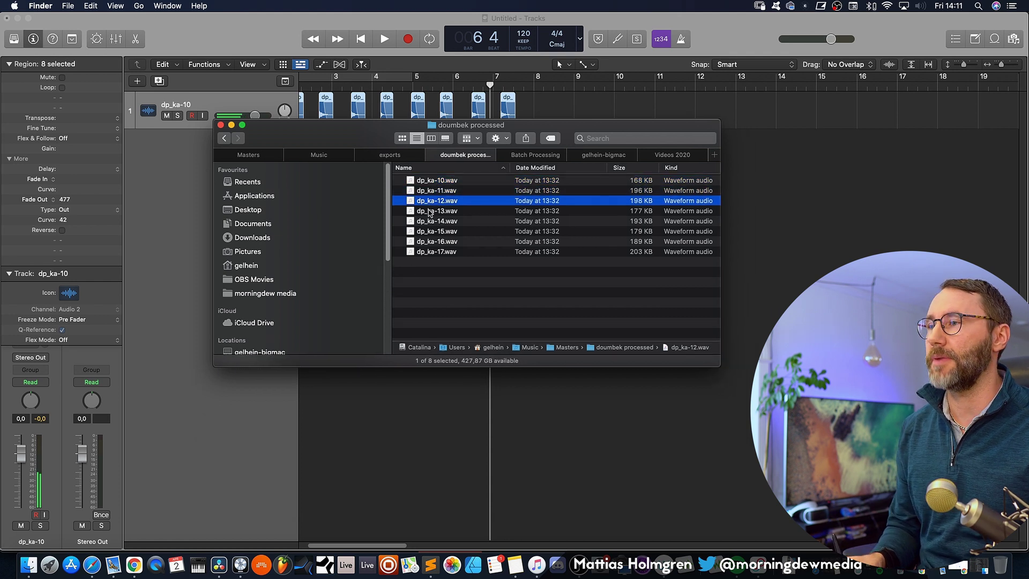
pyautogui.click(431, 212)
pyautogui.click(331, 157)
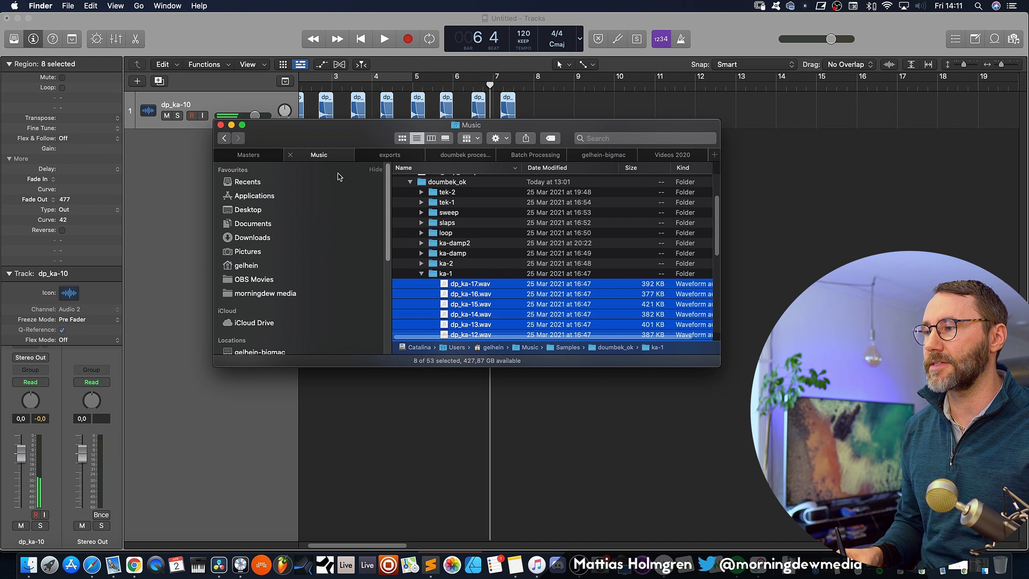
pyautogui.scroll(-3, 653, 257)
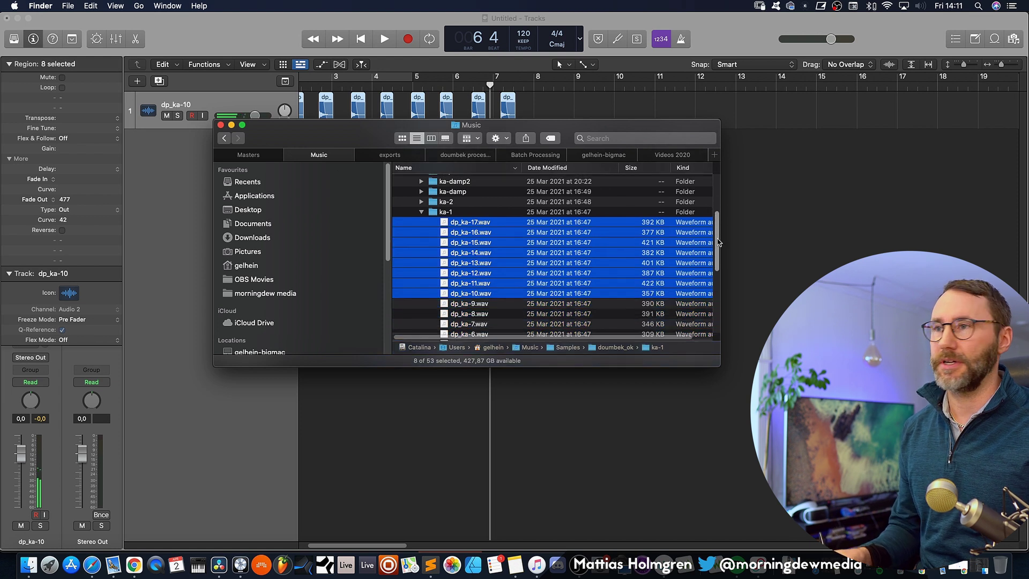
pyautogui.click(493, 230)
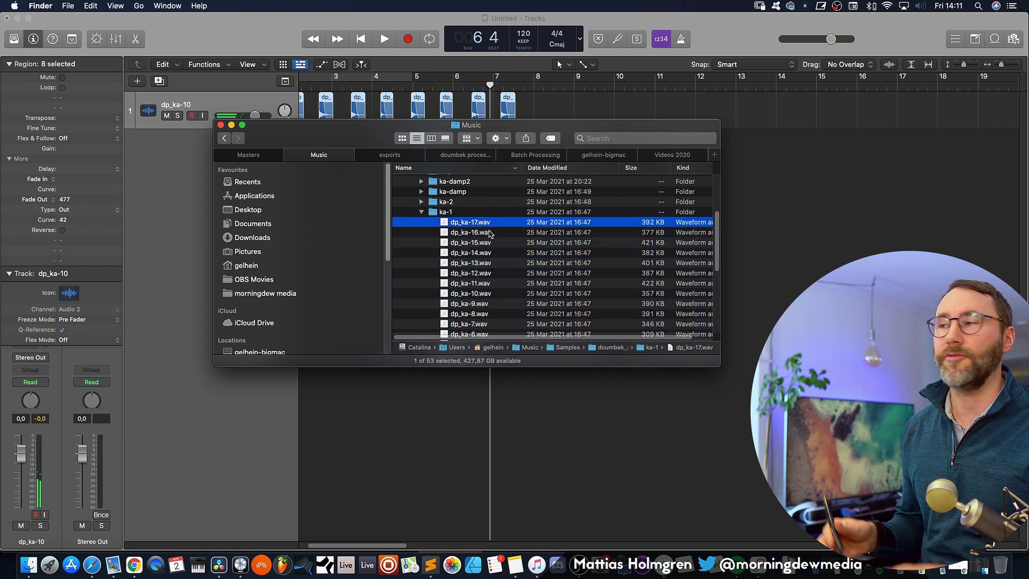
# - Audition the exported samples in the doumbek processed folder one after another up to dp_ka-17.wav, and close the preview
pyautogui.click(465, 155)
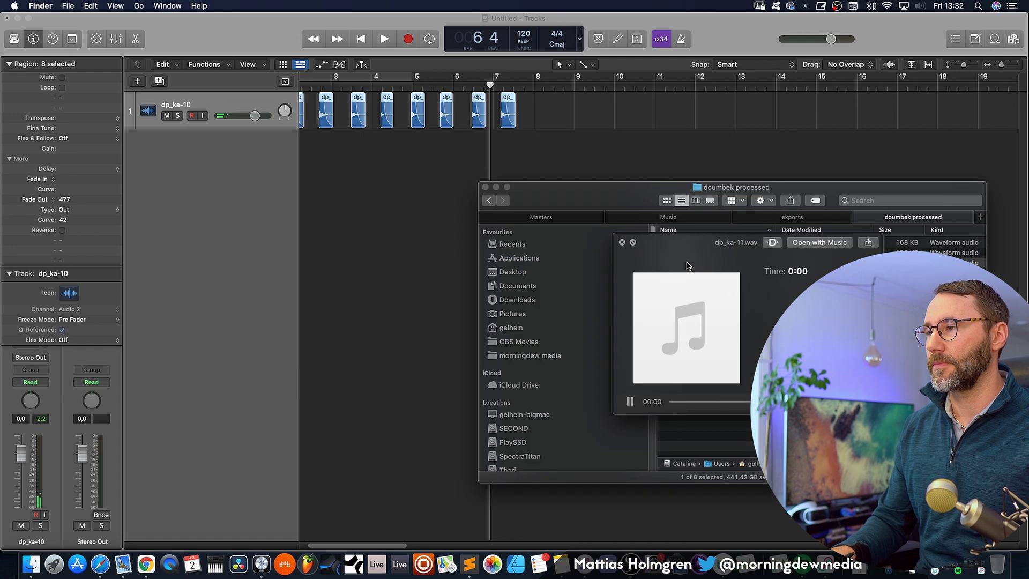
pyautogui.press('Up')
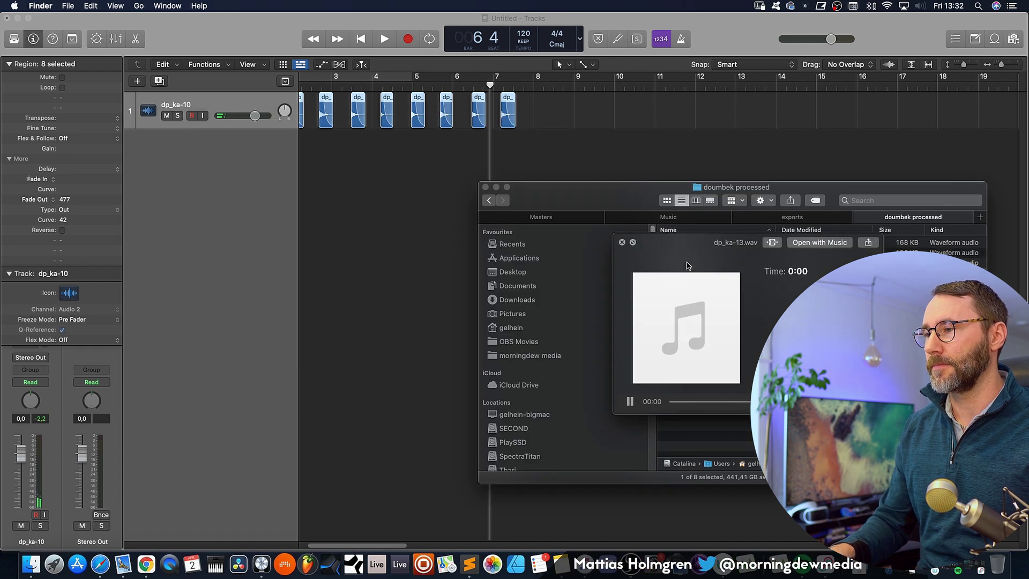
pyautogui.press('Up')
pyautogui.press('space')
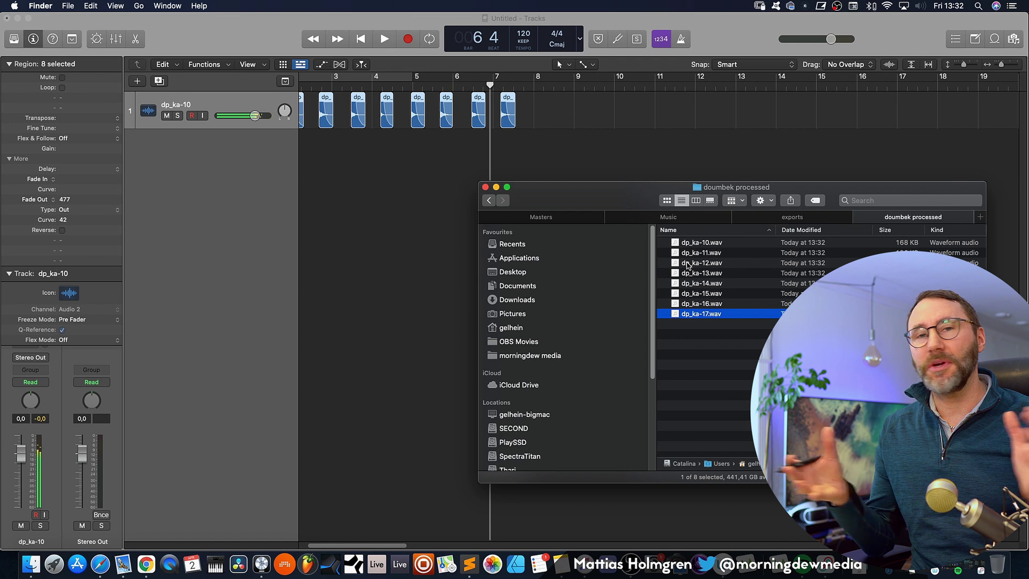